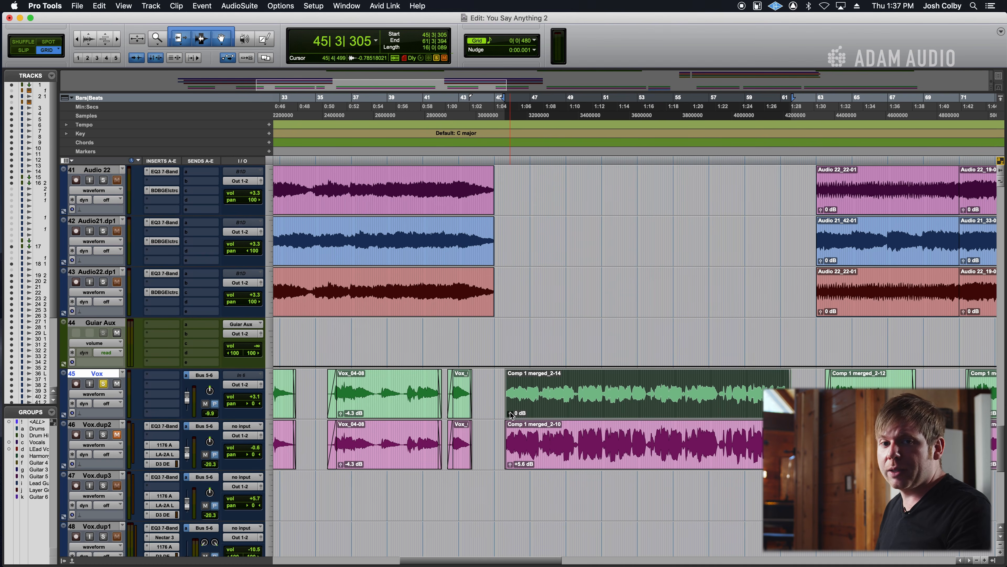
Try clip gains of -1.8 dB and +2.6 dB on the selected Vox clip during playback, and reset the gain to 0 dB.
{"action": "left_click_drag", "start_coordinate": [511, 414], "coordinate": [512, 415]}
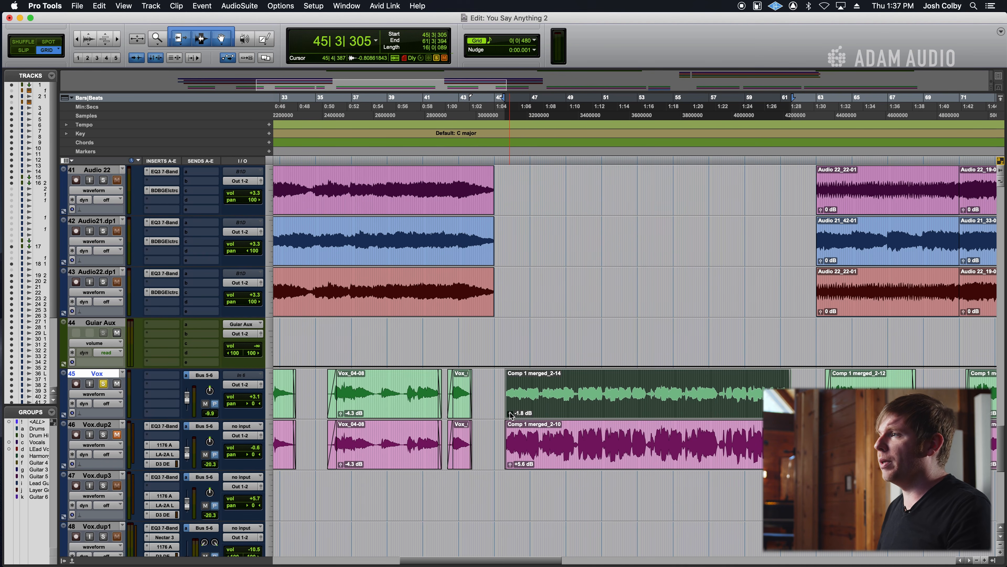
{"action": "key", "text": "space"}
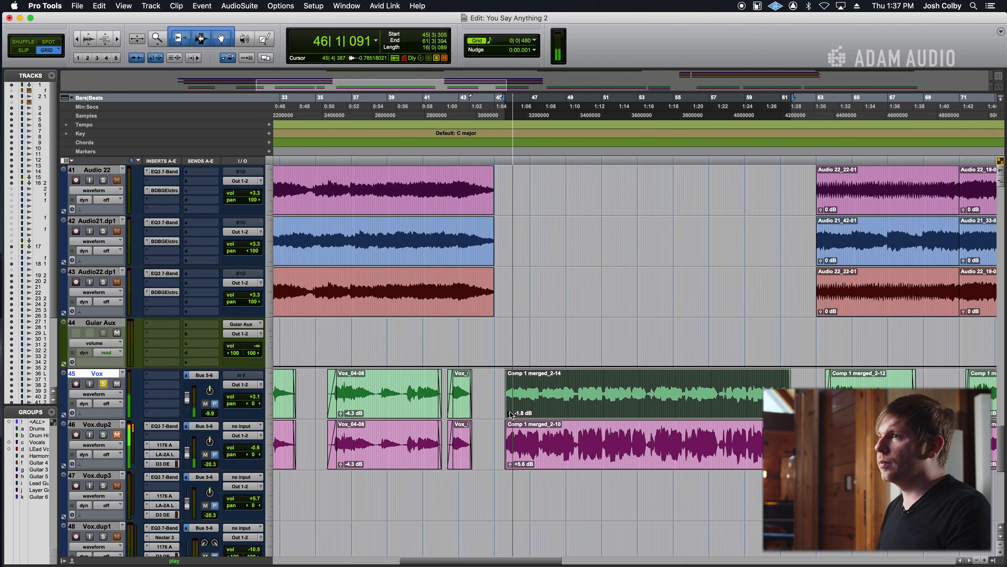
{"action": "left_click_drag", "start_coordinate": [512, 415], "coordinate": [513, 413]}
{"action": "key", "text": "space"}
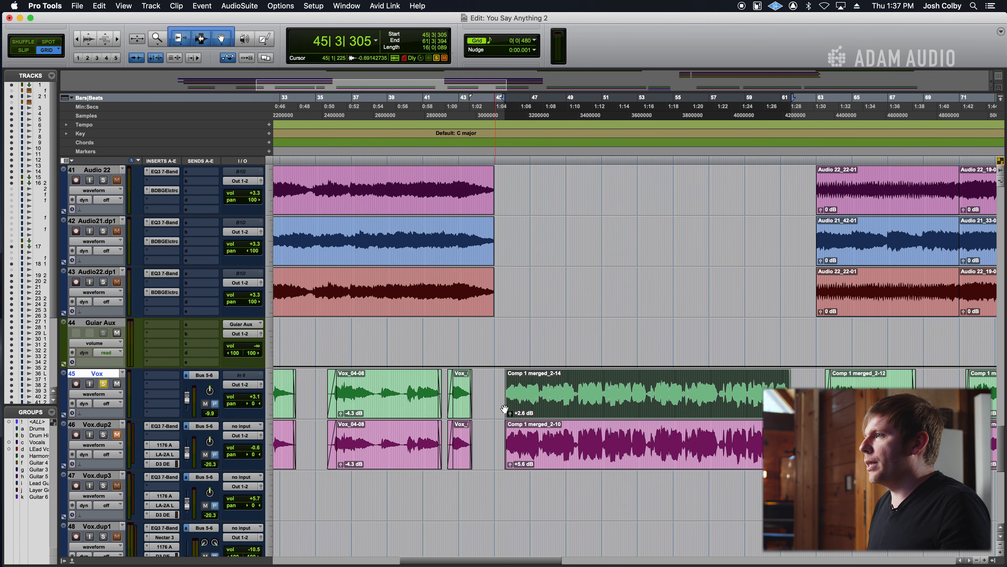
{"action": "left_click", "coordinate": [510, 413], "text": "alt"}
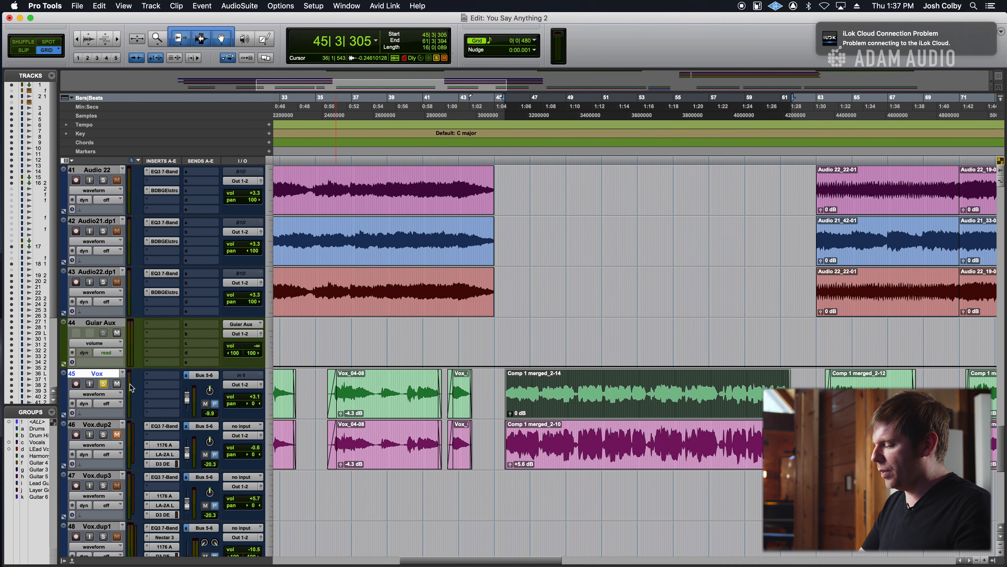
In the mixer, insert the mono EQ3 7-Band plug-in on the Vox track's first insert slot and reposition its window.
{"action": "key", "text": "super+equal"}
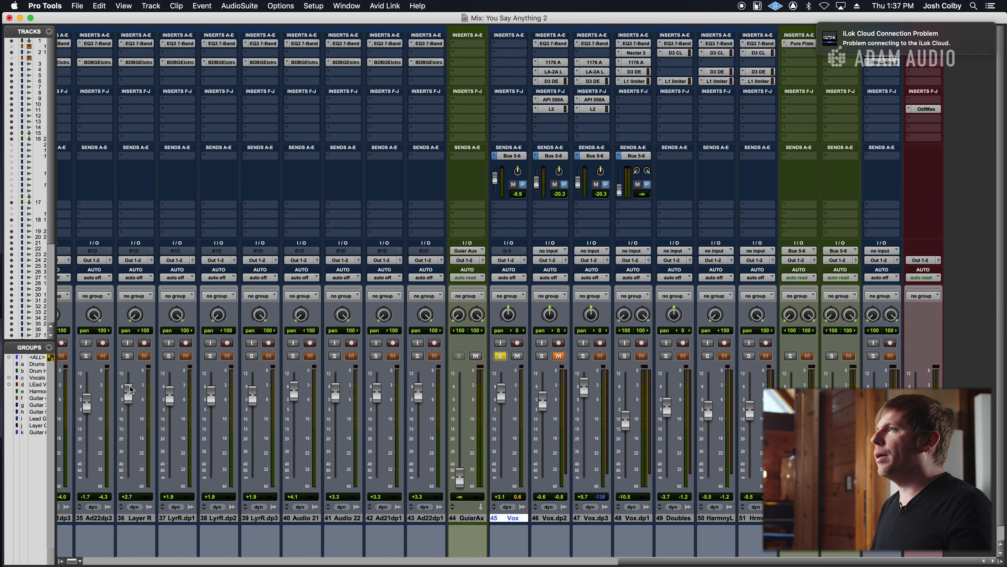
{"action": "left_click", "coordinate": [514, 46]}
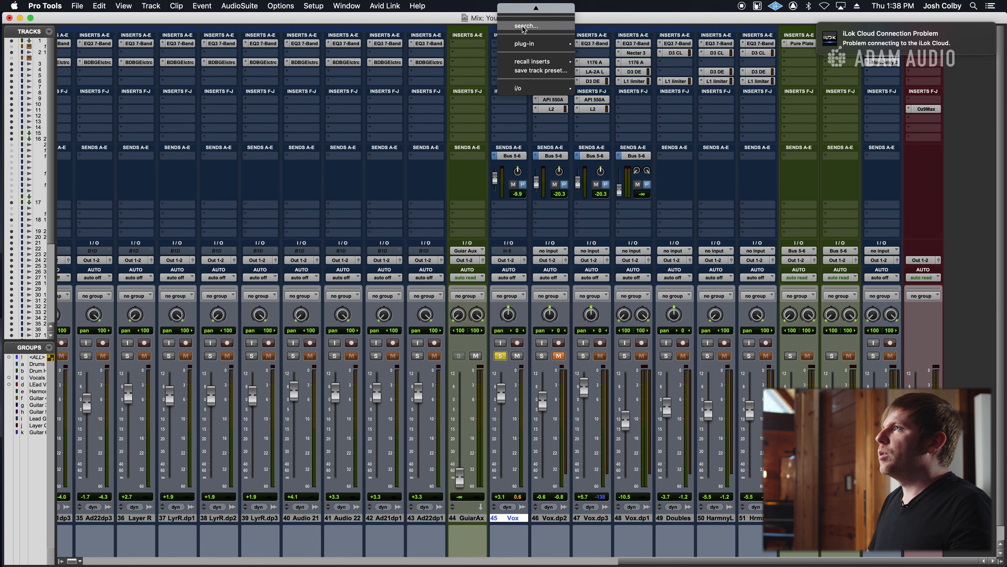
{"action": "left_click", "coordinate": [523, 30]}
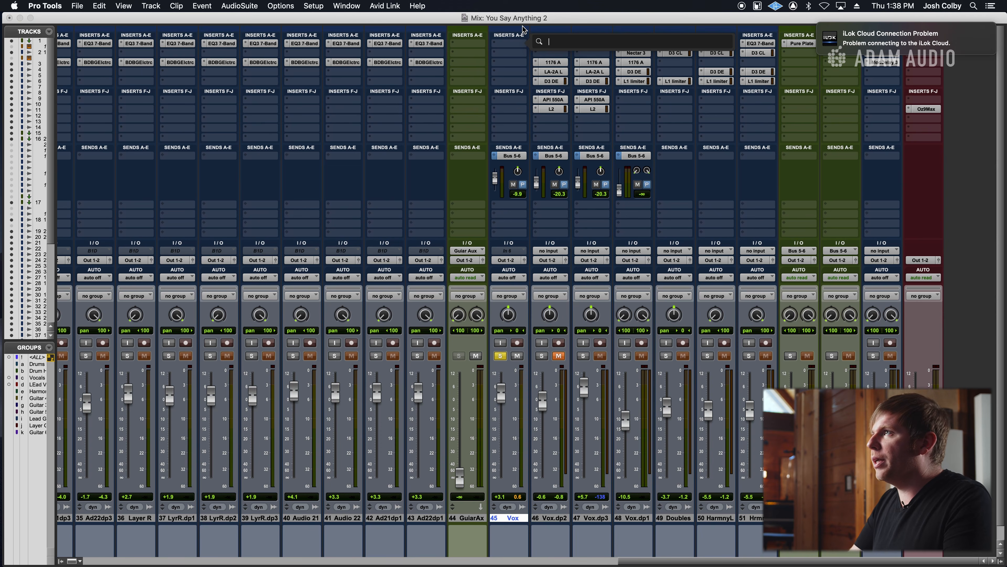
{"action": "type", "text": "eq"}
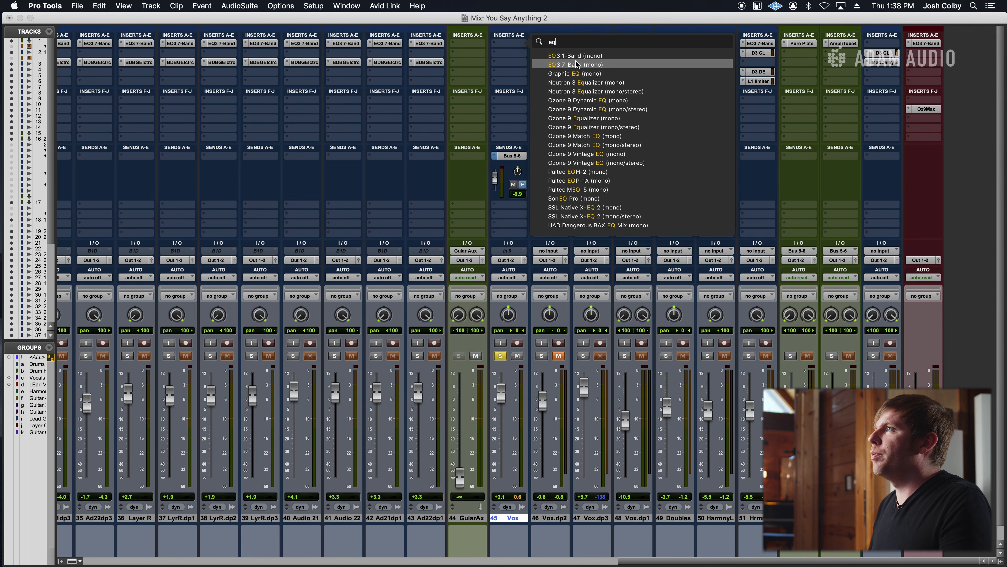
{"action": "left_click", "coordinate": [577, 65]}
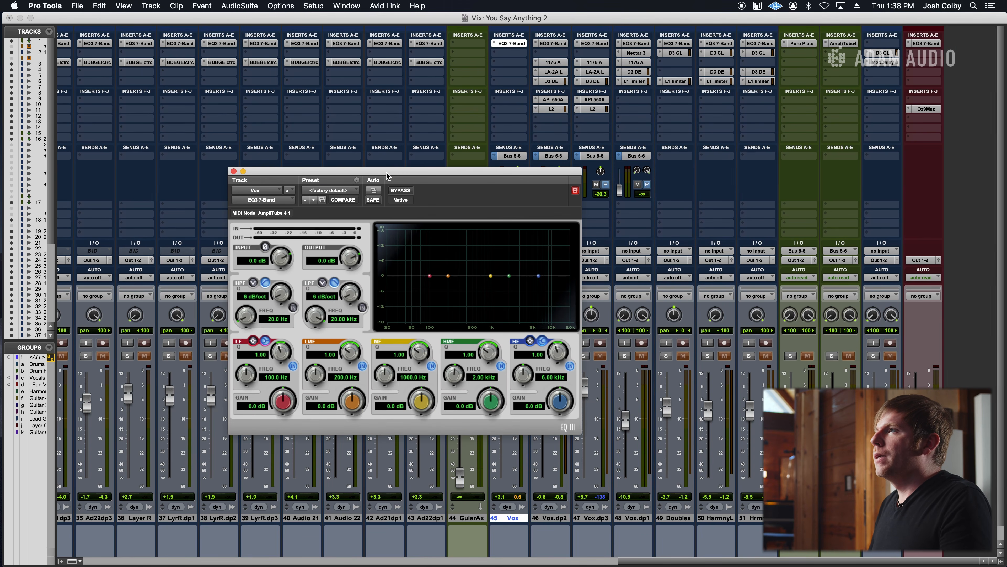
{"action": "left_click_drag", "start_coordinate": [387, 172], "coordinate": [318, 192]}
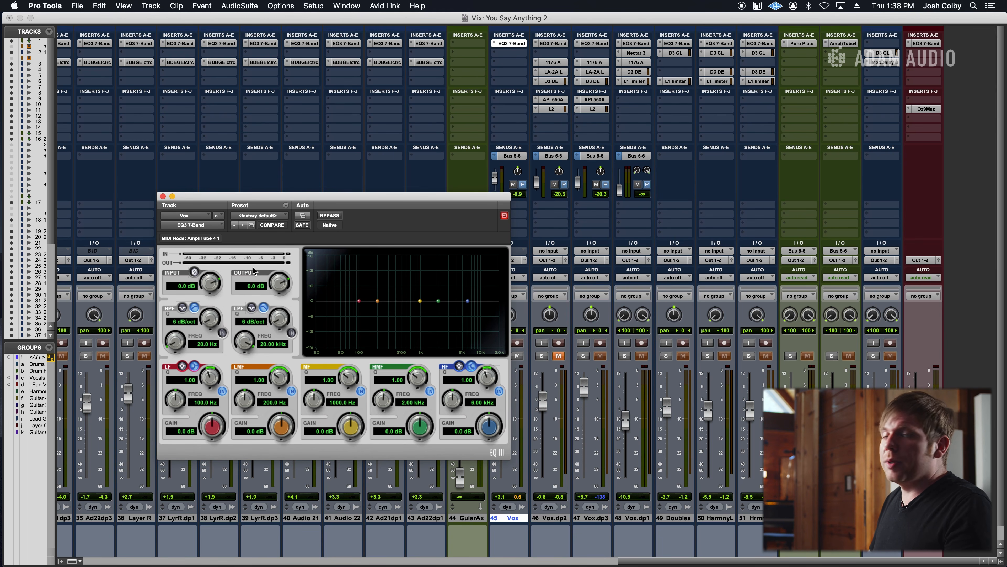
Enable the EQ's high-pass filter during playback, with a 24 dB/oct slope and a frequency of about 110 Hz.
{"action": "key", "text": "space"}
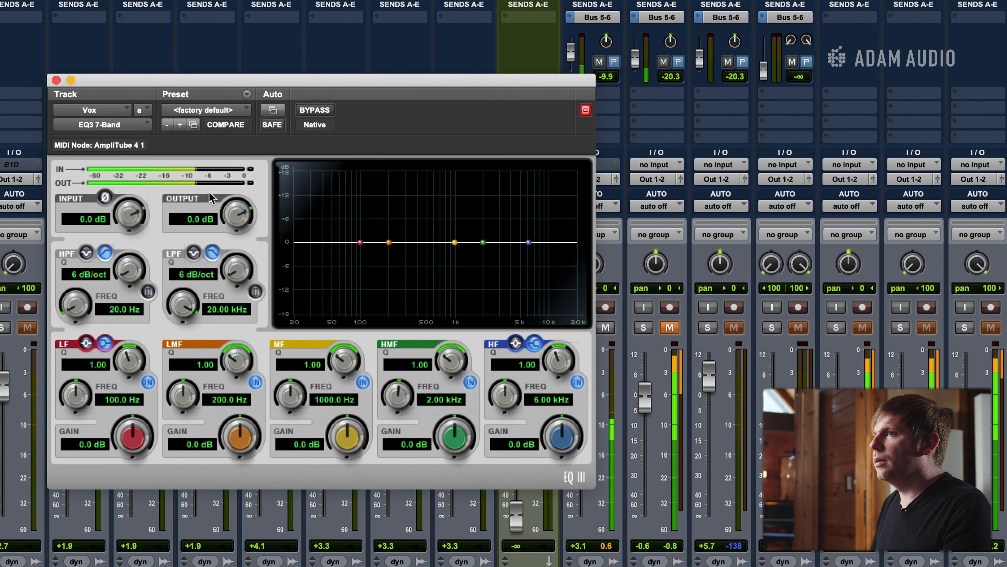
{"action": "left_click", "coordinate": [148, 292]}
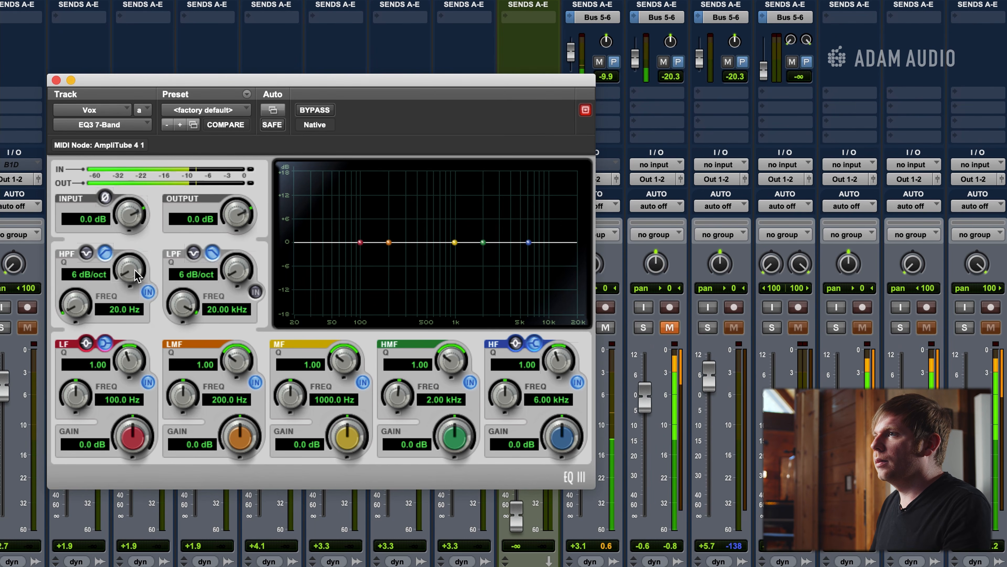
{"action": "left_click_drag", "start_coordinate": [130, 271], "coordinate": [115, 98]}
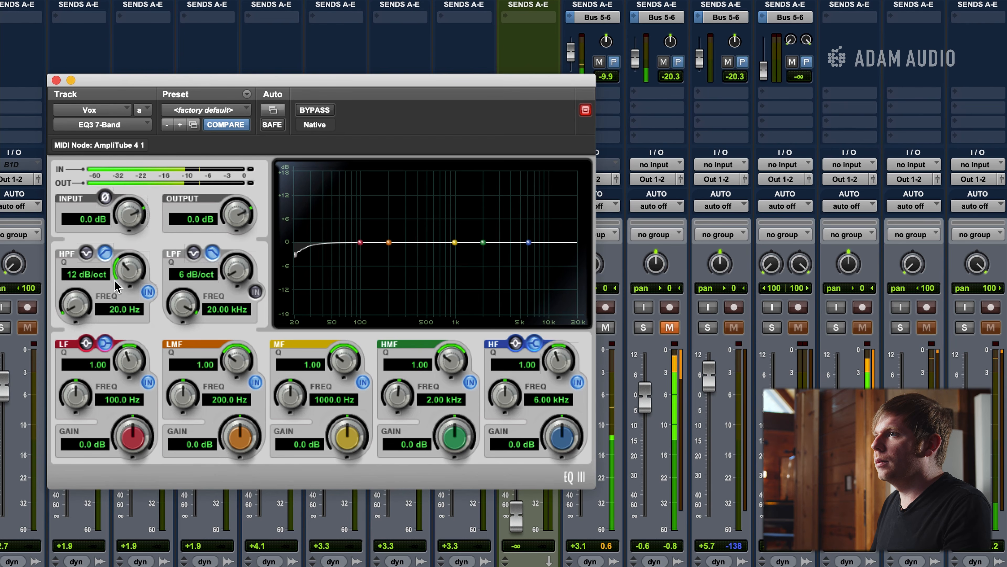
{"action": "left_click_drag", "start_coordinate": [126, 272], "coordinate": [137, 94]}
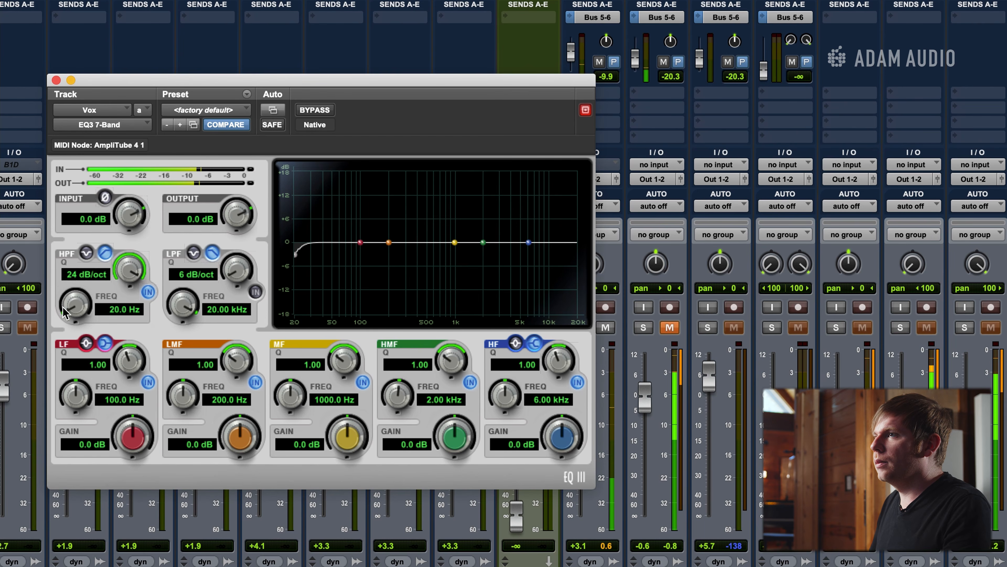
{"action": "left_click_drag", "start_coordinate": [75, 301], "coordinate": [78, 209]}
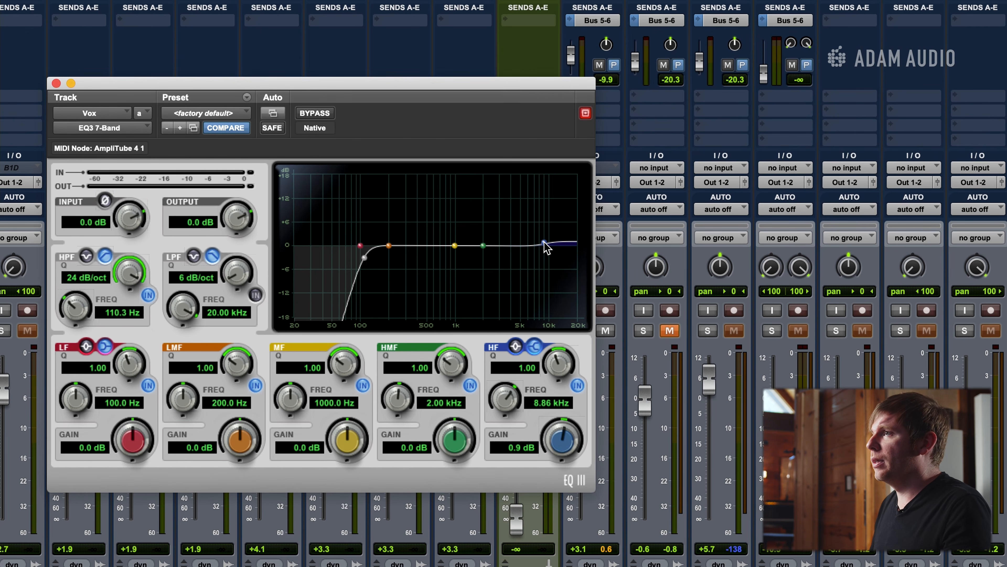
Boost the EQ's high-frequency band by about 3.2 dB at 9.98 kHz, set the output to -2.0 dB and close the plug-in.
{"action": "key", "text": "space"}
{"action": "left_click_drag", "start_coordinate": [547, 247], "coordinate": [545, 219]}
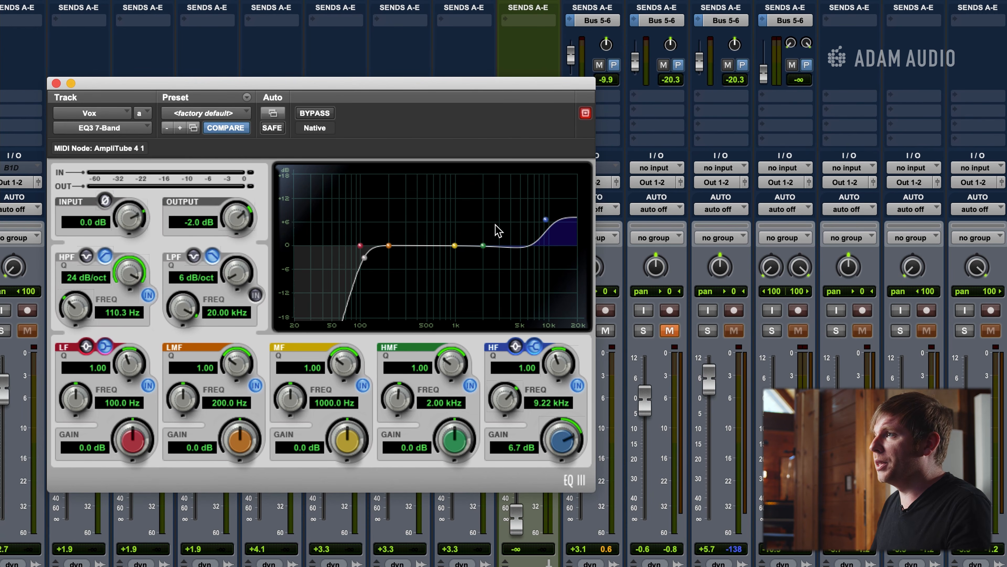
{"action": "left_click_drag", "start_coordinate": [546, 224], "coordinate": [552, 239]}
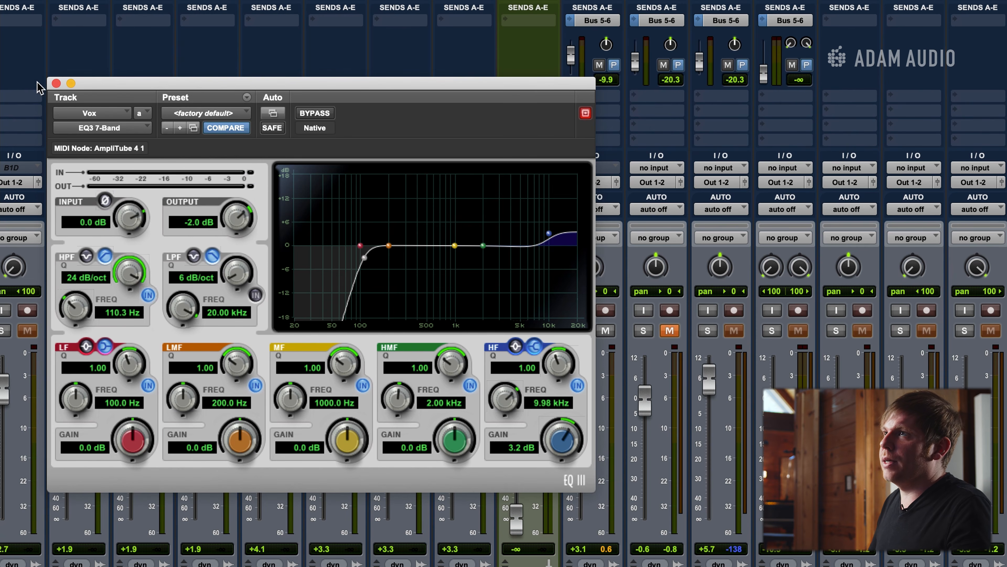
{"action": "left_click", "coordinate": [56, 83]}
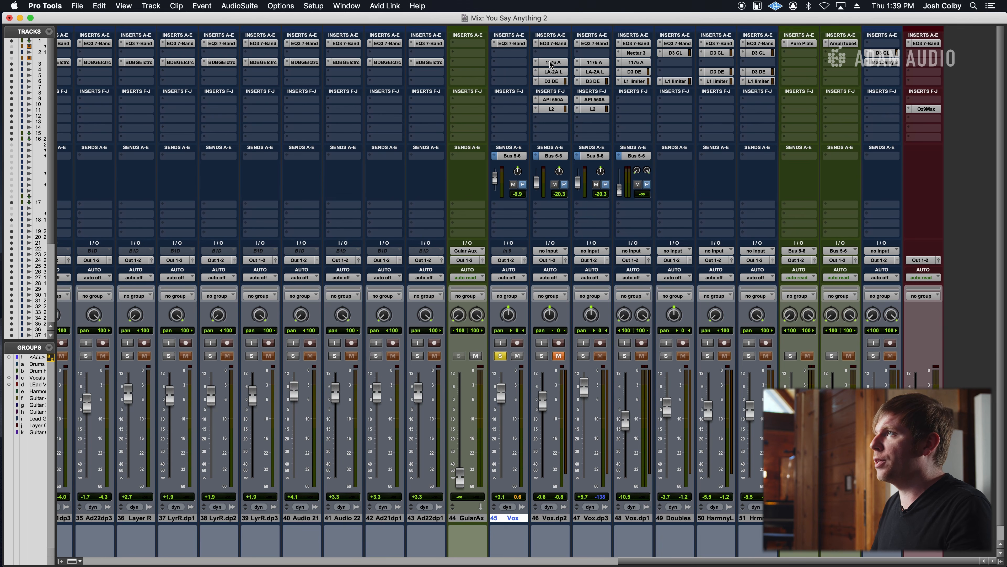
Copy the 1176 A compressor from Vox.dup2 to the Vox track's third insert slot, open it and compare it bypassed and active.
{"action": "left_click_drag", "start_coordinate": [515, 66], "coordinate": [515, 66]}
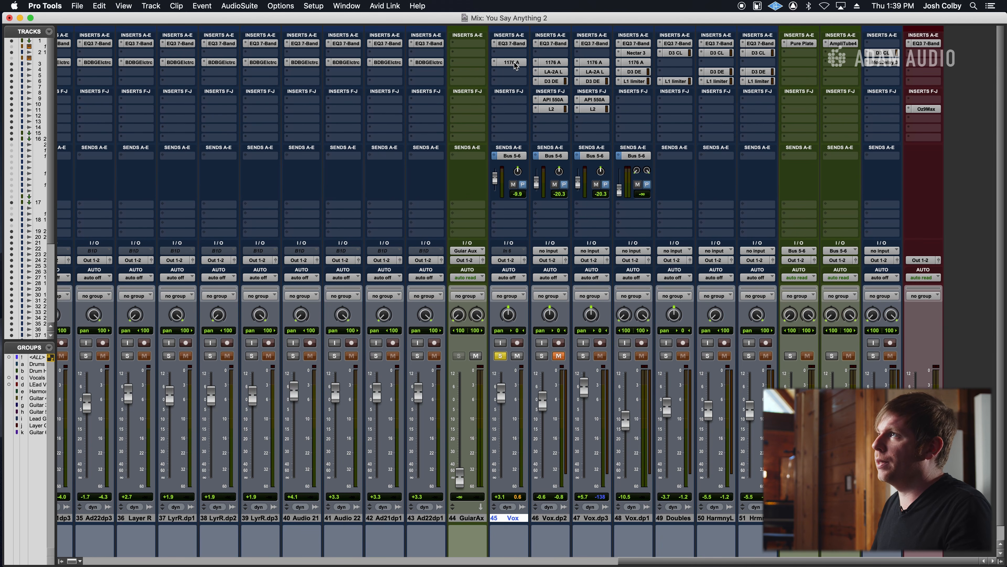
{"action": "left_click", "coordinate": [515, 64]}
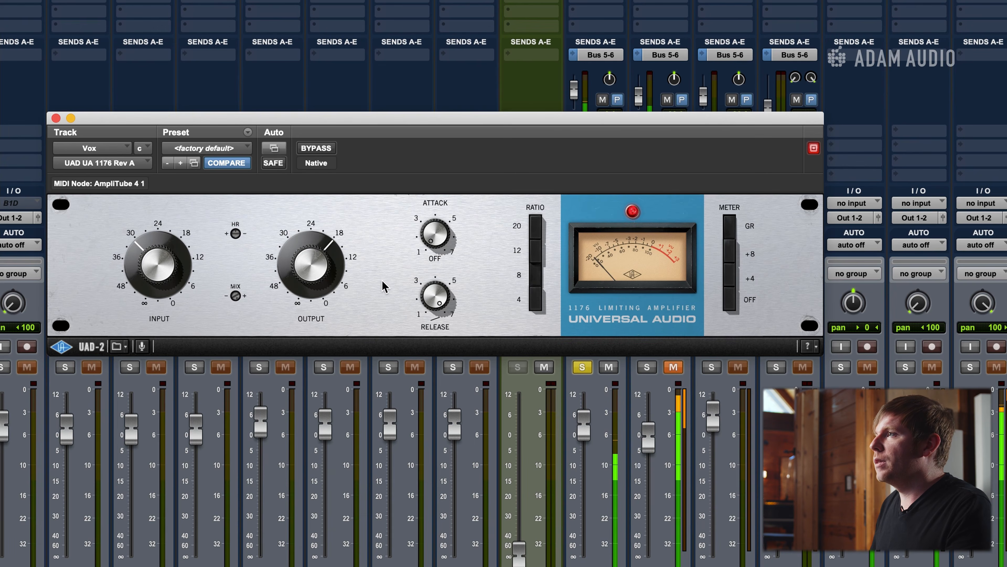
{"action": "left_click", "coordinate": [319, 149]}
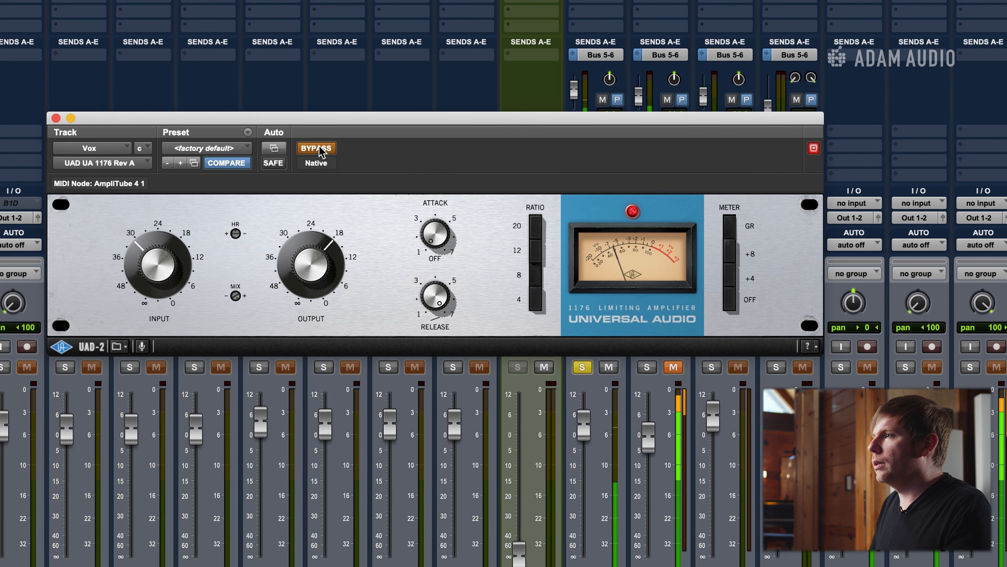
{"action": "left_click", "coordinate": [319, 149]}
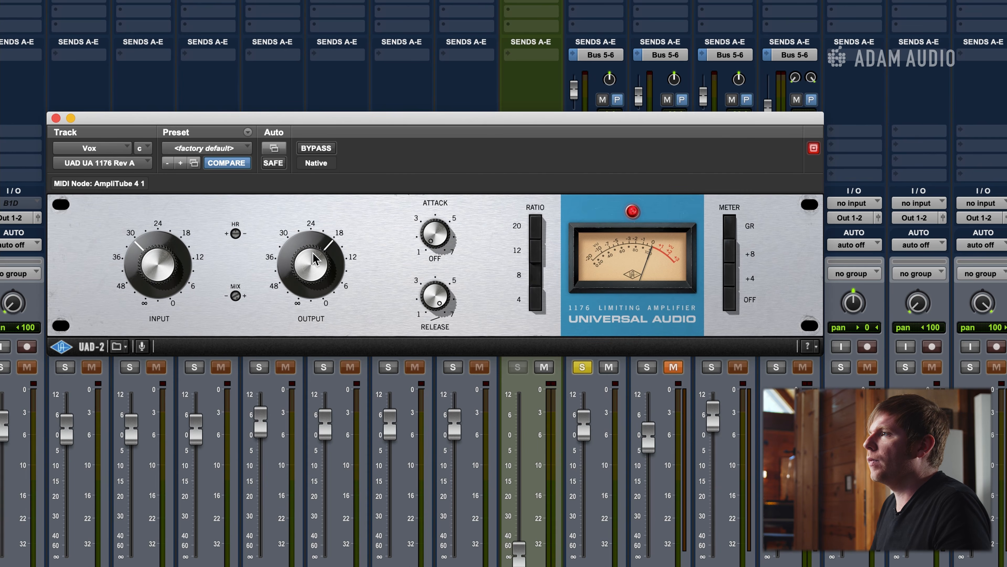
Lower the 1176's output to about 21 on its dial, comparing the vocal level with the compressor bypassed and active during playback.
{"action": "key", "text": "space"}
{"action": "left_click_drag", "start_coordinate": [313, 253], "coordinate": [313, 260]}
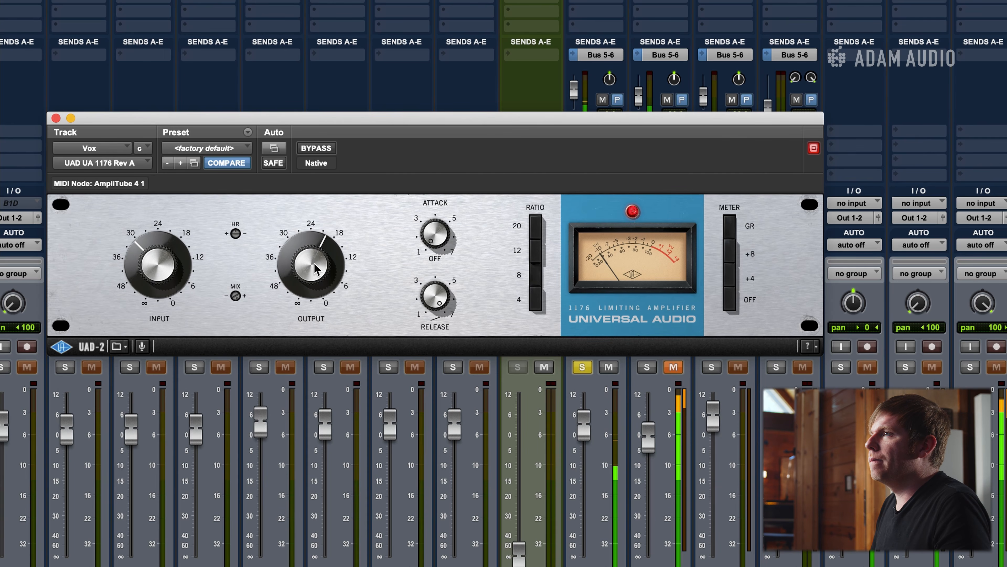
{"action": "left_click", "coordinate": [317, 149]}
{"action": "left_click_drag", "start_coordinate": [323, 267], "coordinate": [322, 273]}
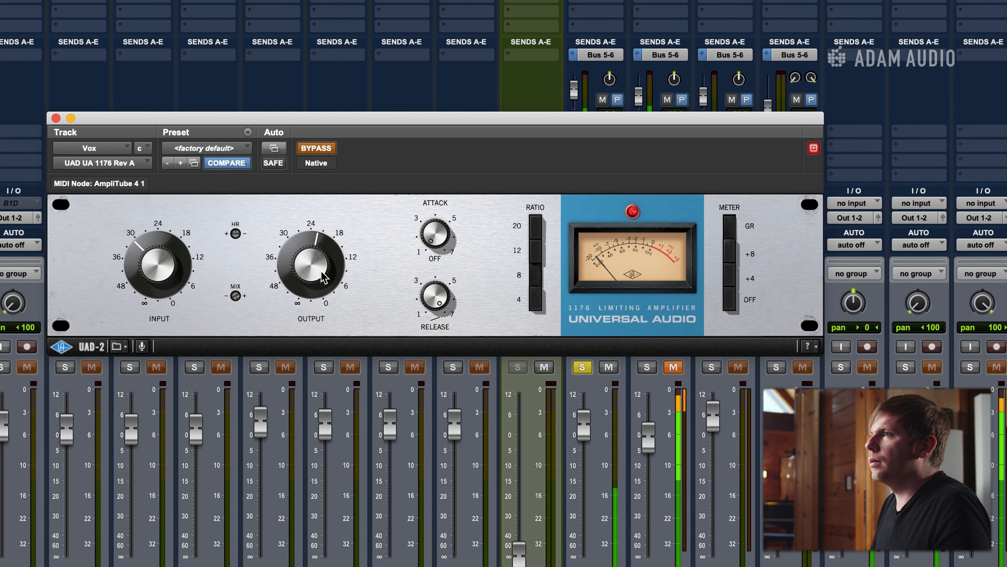
{"action": "left_click", "coordinate": [325, 148]}
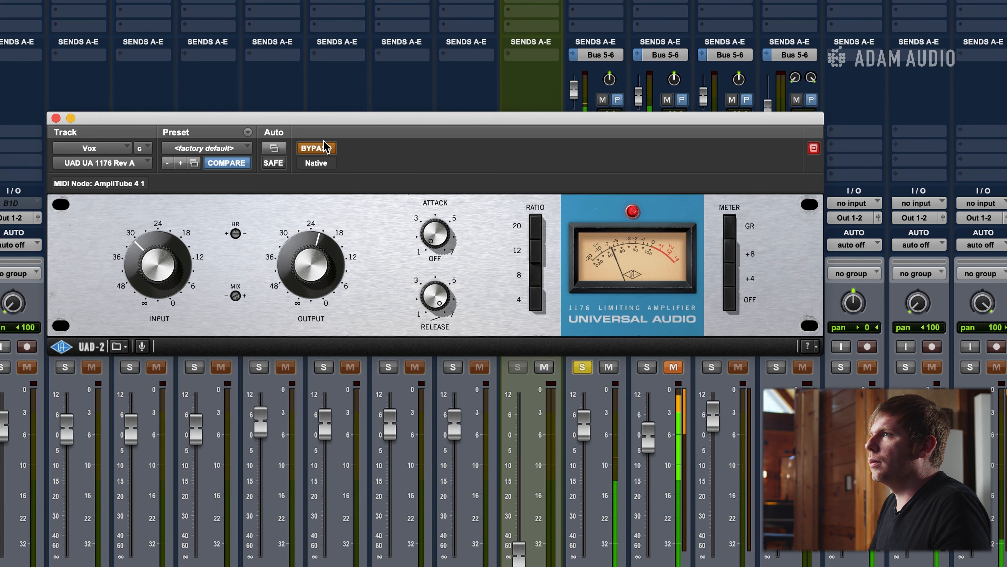
{"action": "left_click", "coordinate": [324, 148]}
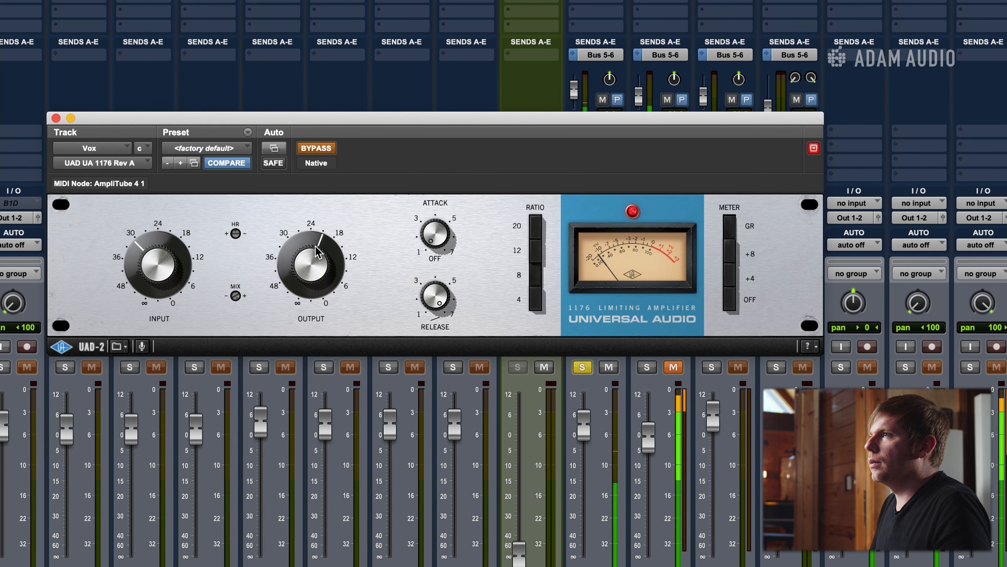
{"action": "left_click", "coordinate": [322, 150]}
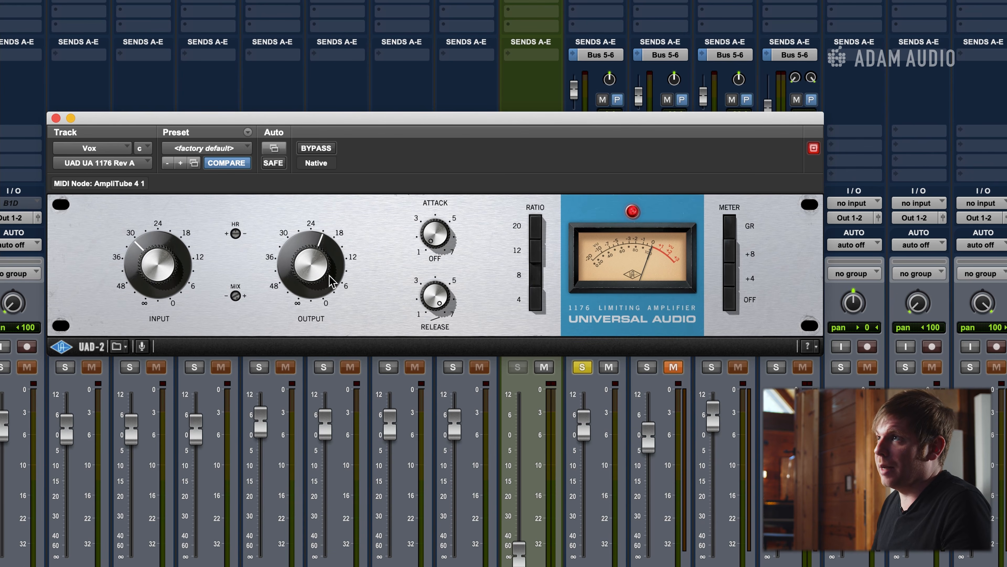
{"action": "mouse_move", "coordinate": [330, 274]}
{"action": "left_mouse_down"}
{"action": "mouse_move", "coordinate": [329, 260]}
{"action": "mouse_move", "coordinate": [327, 274]}
{"action": "left_mouse_up"}
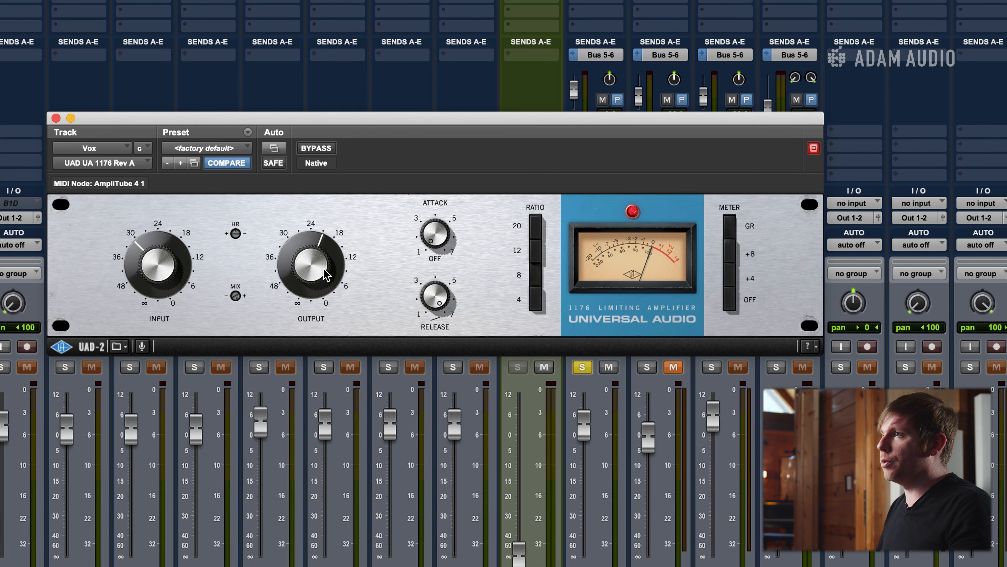